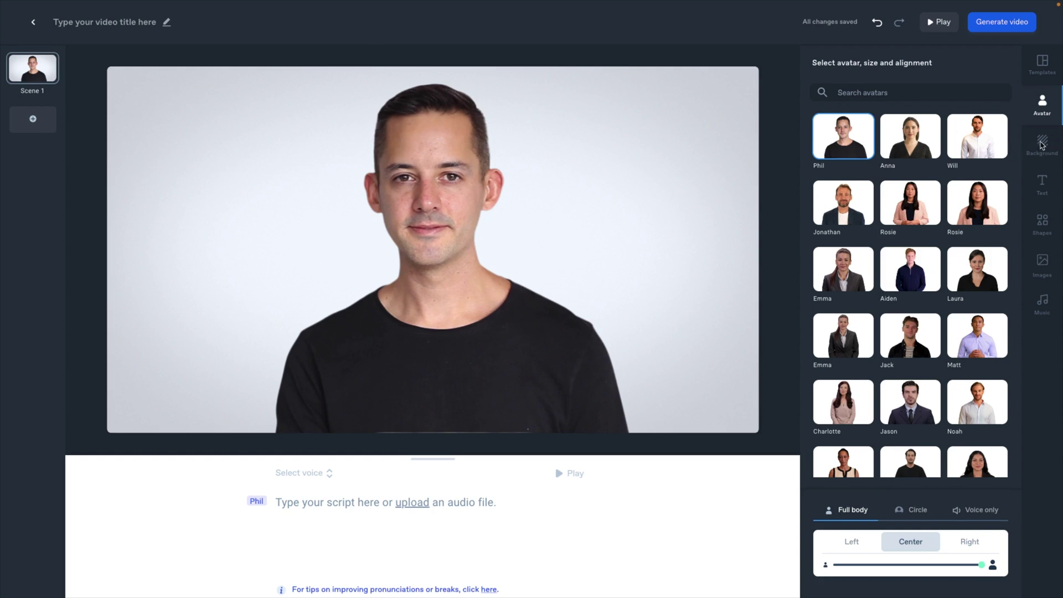
# Upload Untitled-478-blur.jpg from Downloads and apply it as Scene 1's background
pyautogui.click(1042, 145)
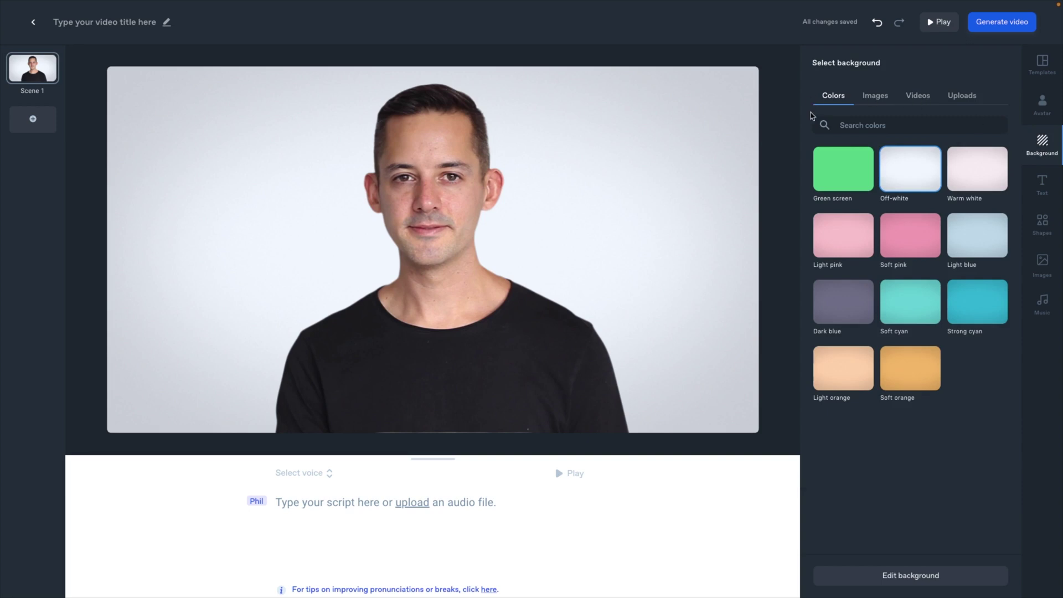
pyautogui.click(875, 95)
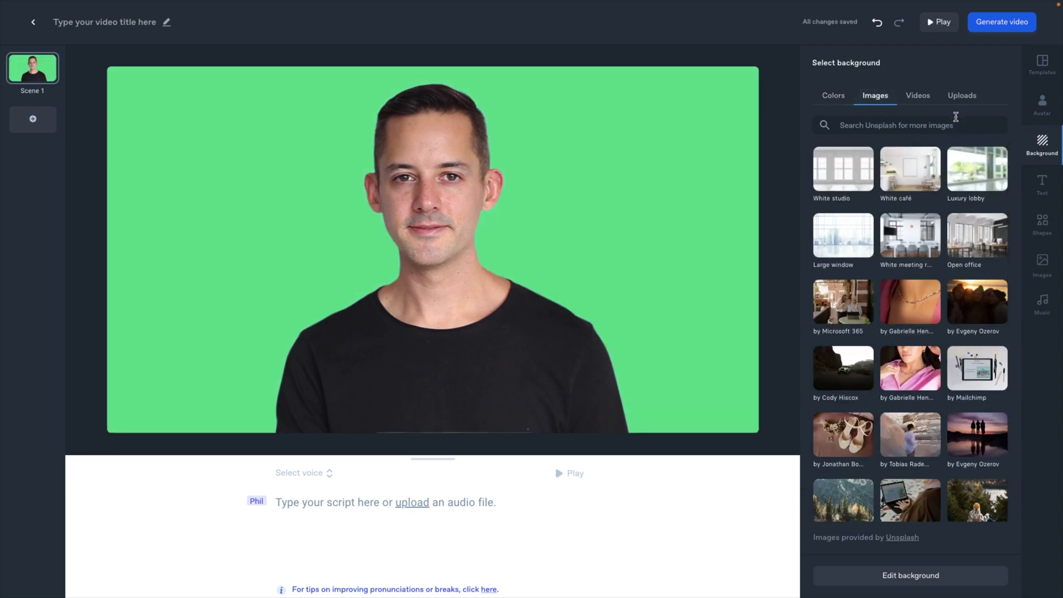
pyautogui.click(959, 97)
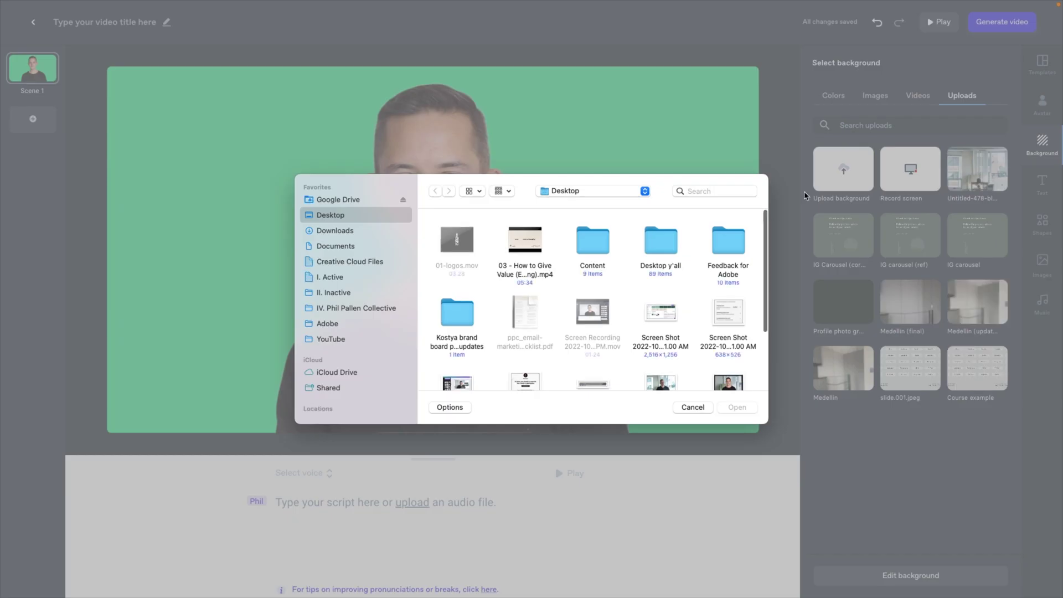
pyautogui.click(358, 231)
pyautogui.doubleClick(514, 247)
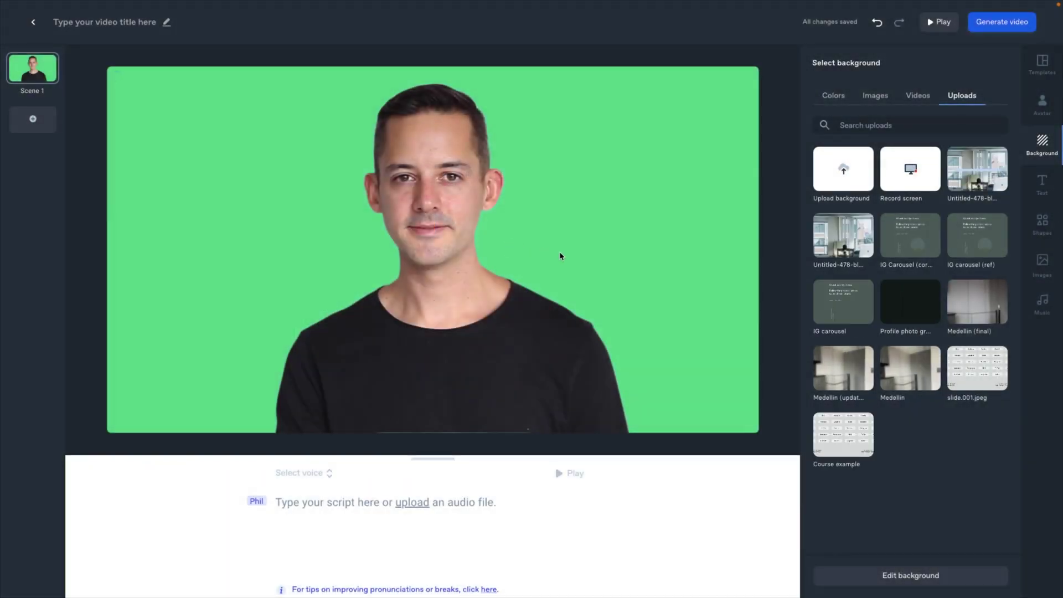
pyautogui.click(975, 176)
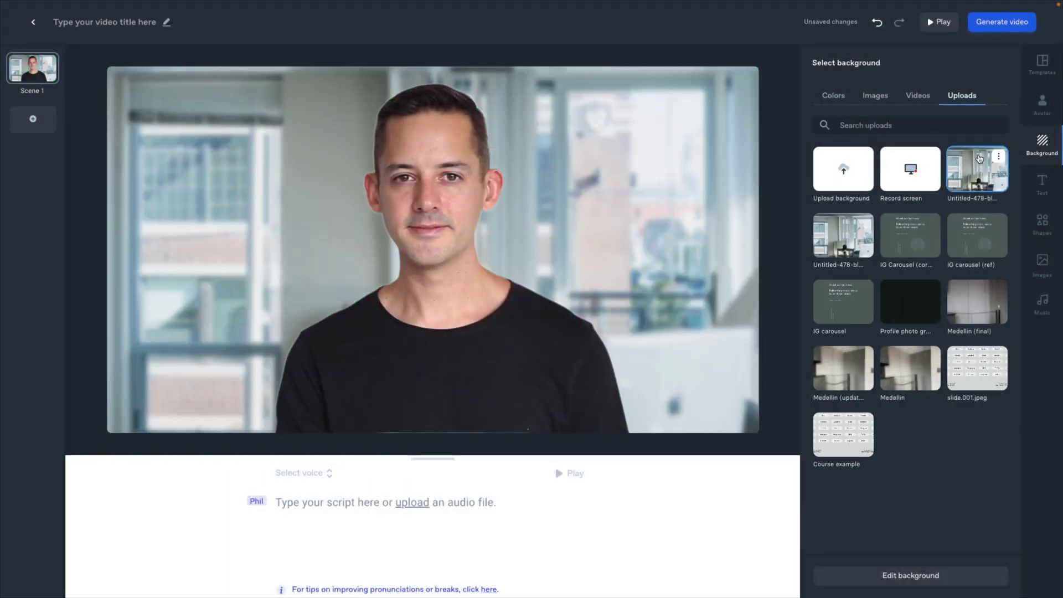
# Shrink the Phil avatar slightly by dragging its corner handle, keeping it centred
pyautogui.click(435, 310)
pyautogui.moveTo(435, 202); pyautogui.dragTo(435, 235)
pyautogui.moveTo(638, 110); pyautogui.dragTo(623, 122)
pyautogui.moveTo(418, 184); pyautogui.dragTo(418, 184)
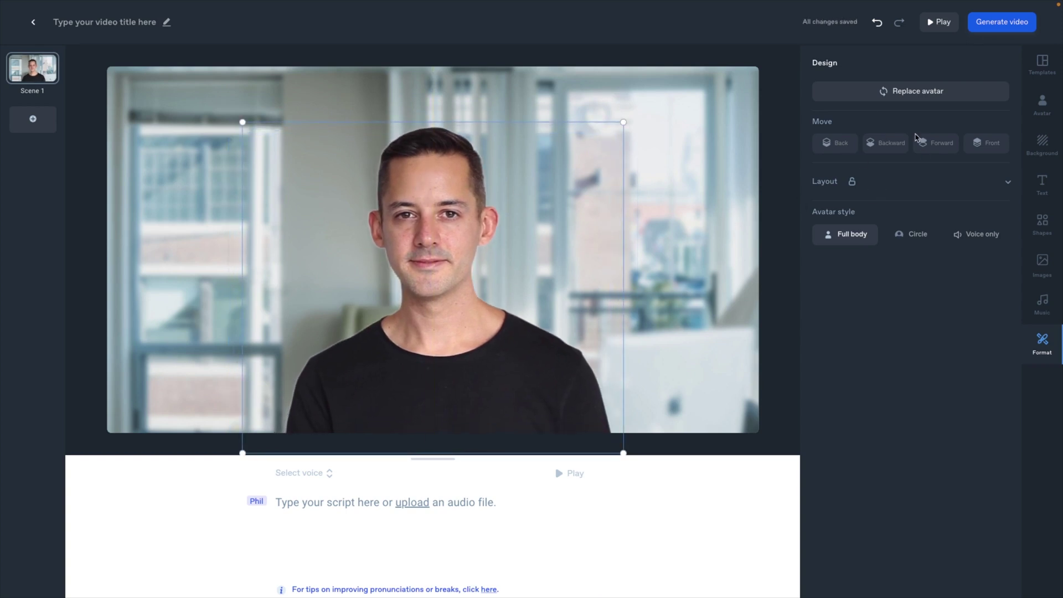
# Try the Circle avatar style, revert to Full body, and show the featured templates
pyautogui.click(914, 238)
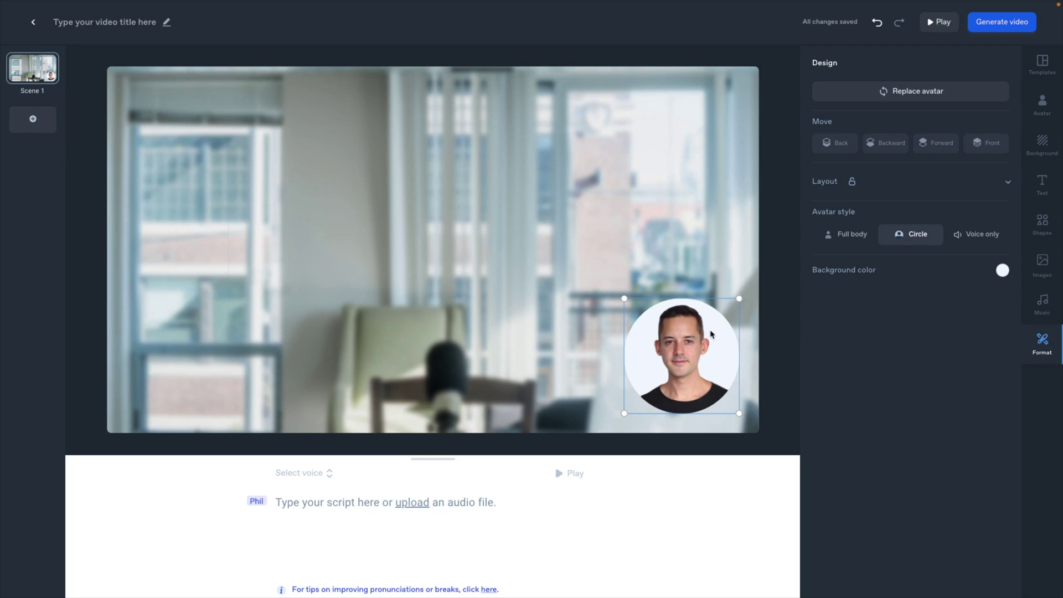
pyautogui.click(839, 235)
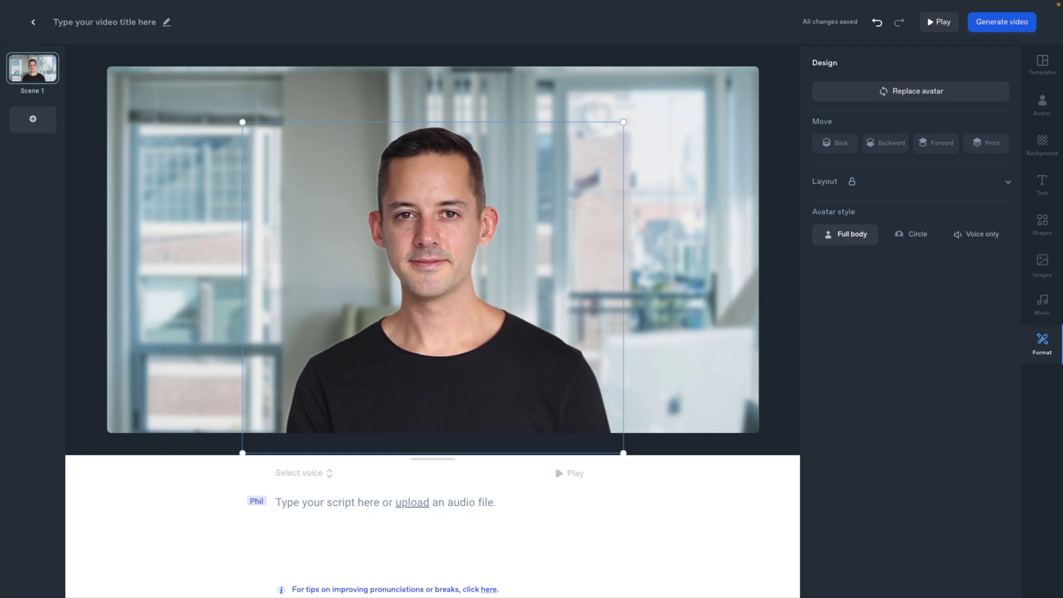
pyautogui.click(1042, 64)
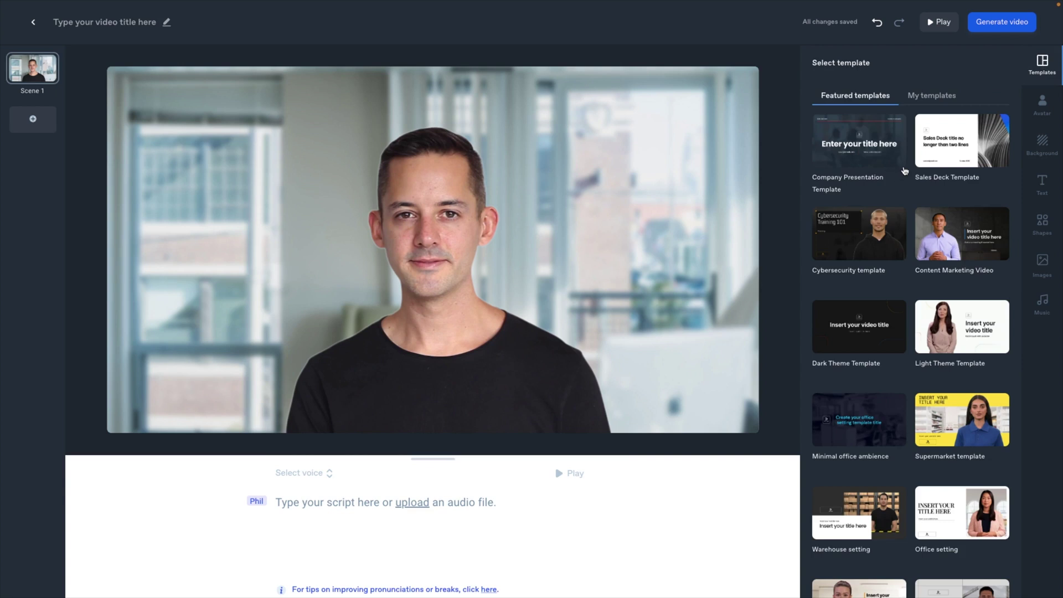
pyautogui.scroll(-3, 951, 281)
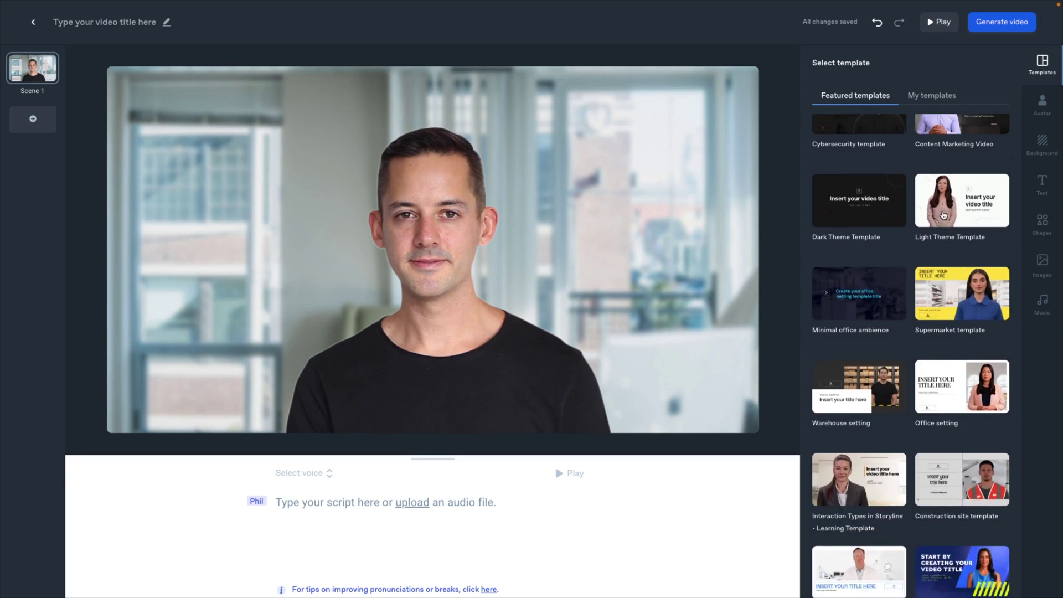
pyautogui.click(950, 197)
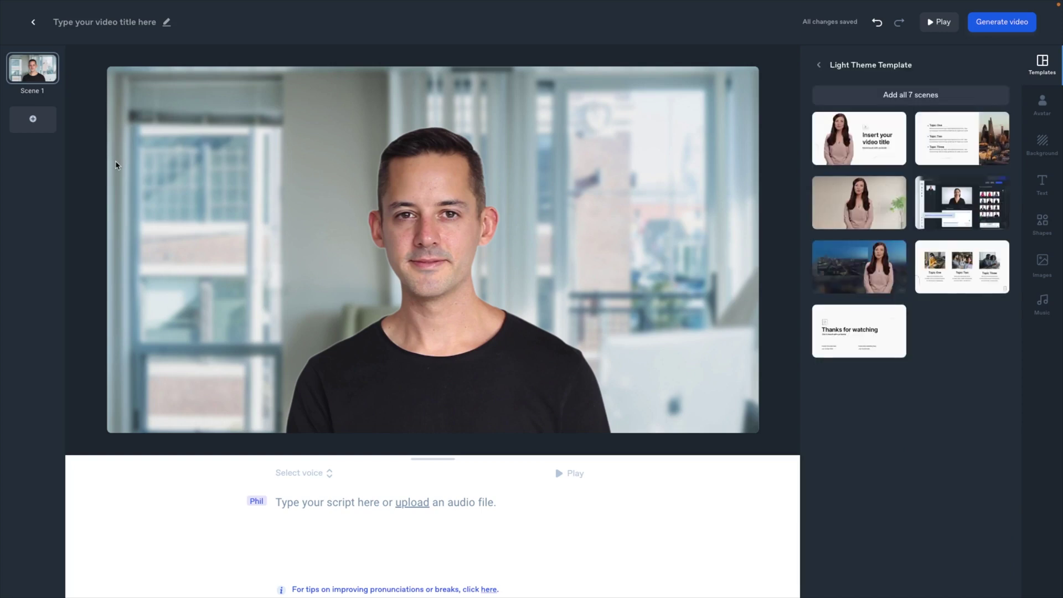
pyautogui.click(878, 156)
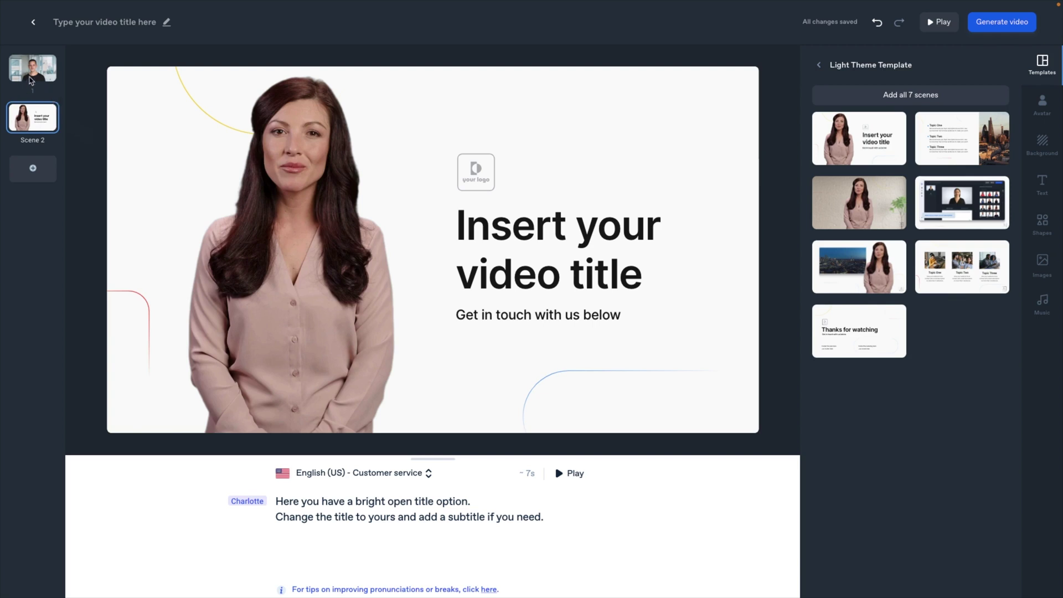
pyautogui.click(30, 80)
pyautogui.click(26, 130)
pyautogui.press('Delete')
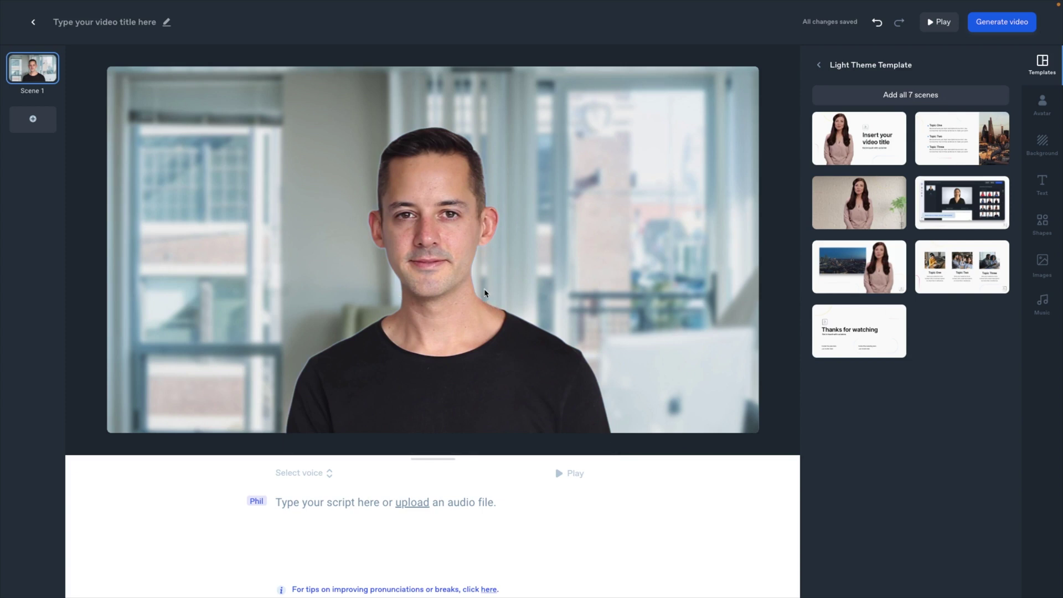
pyautogui.click(832, 67)
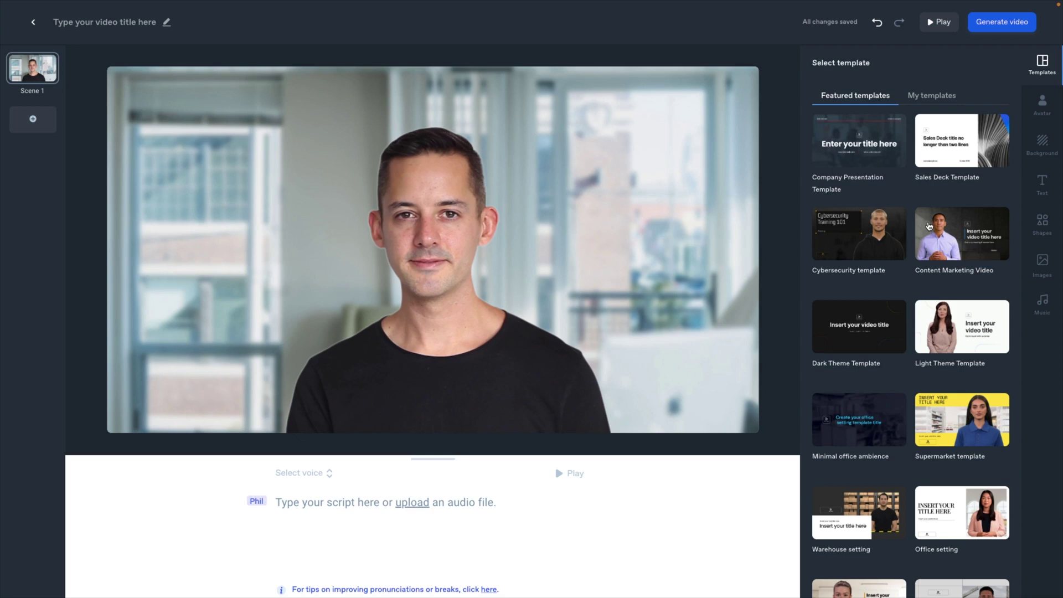
# Browse the Text and Shapes panels, then show the stock Images library
pyautogui.click(1042, 183)
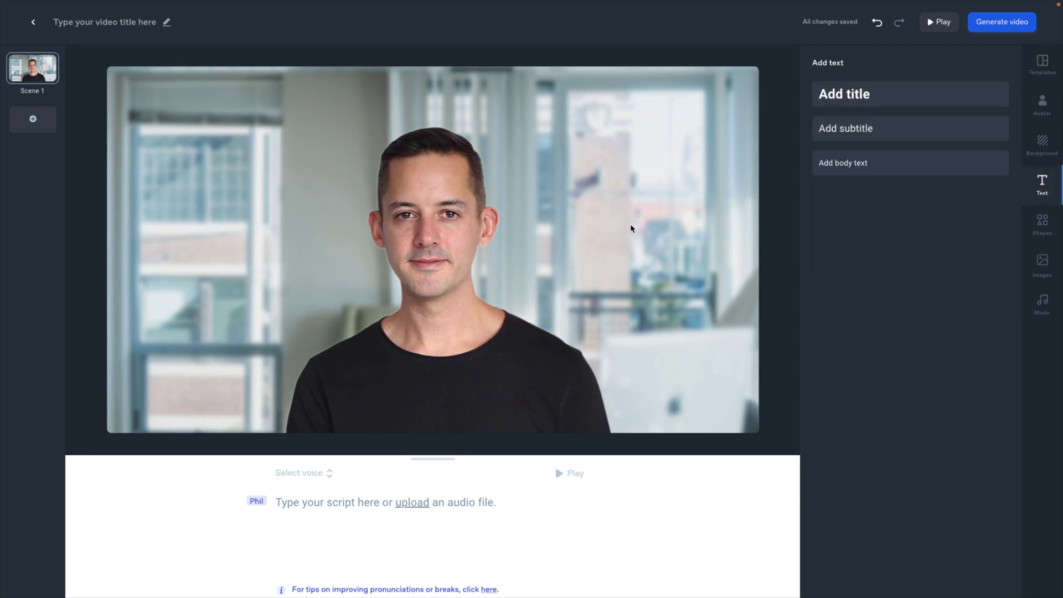
pyautogui.click(1043, 223)
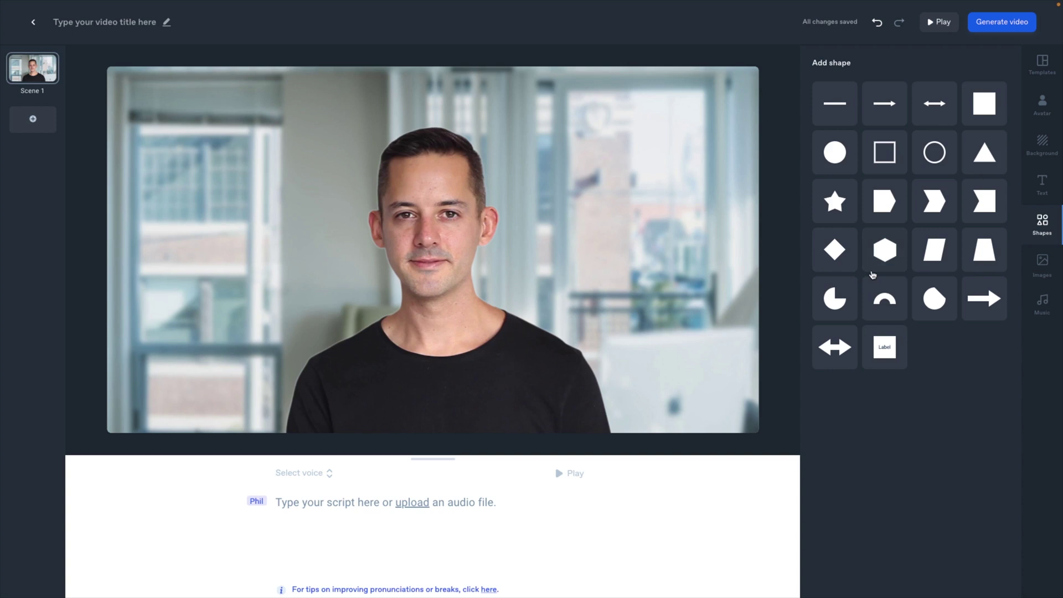
pyautogui.click(1041, 268)
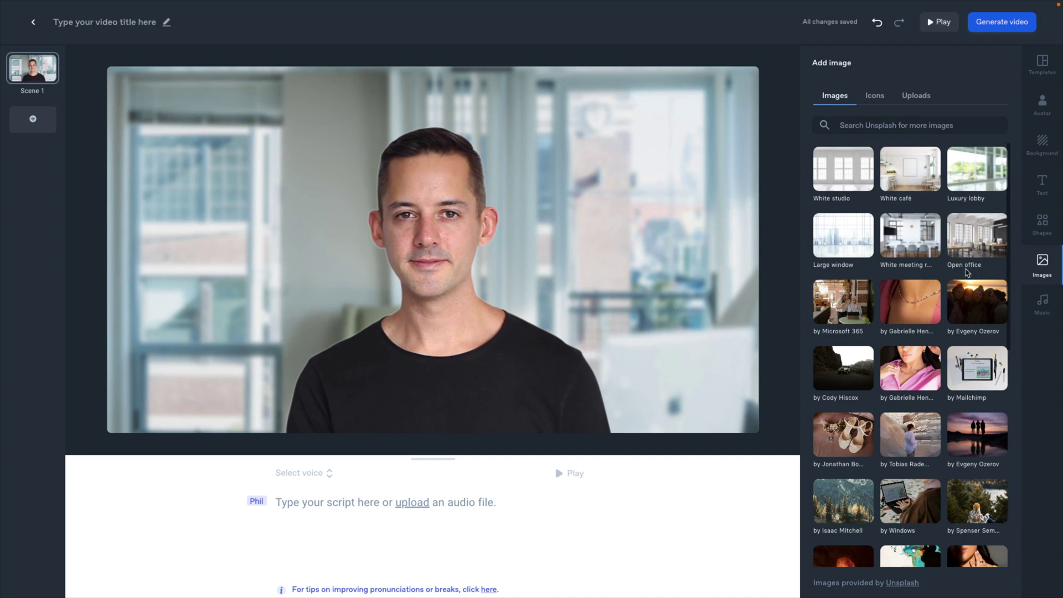
# Add a laptop stock photo, move it lower on the left, then delete it
pyautogui.scroll(-5, 962, 262)
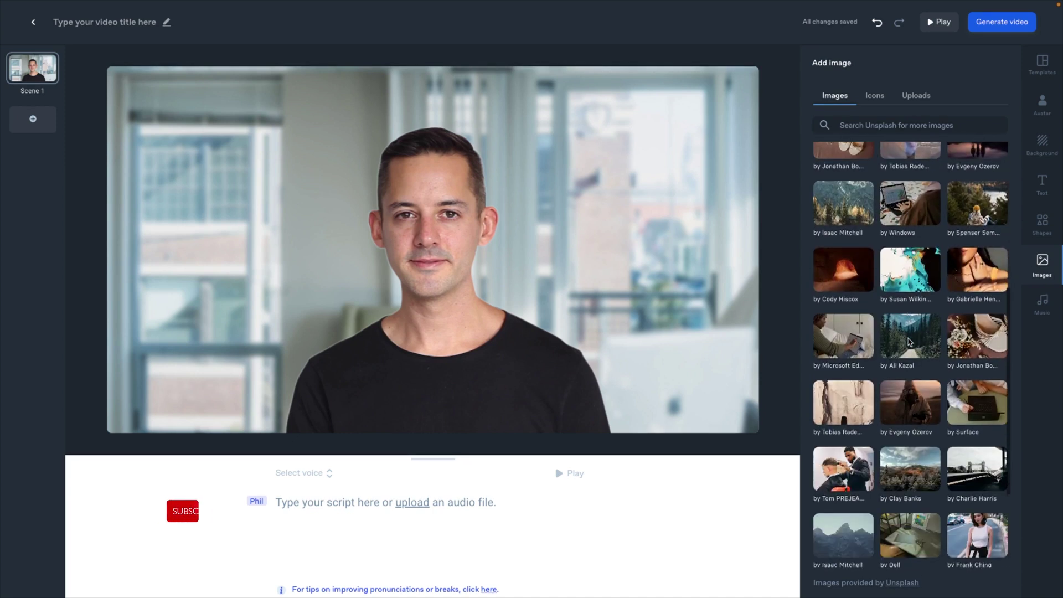
pyautogui.click(846, 336)
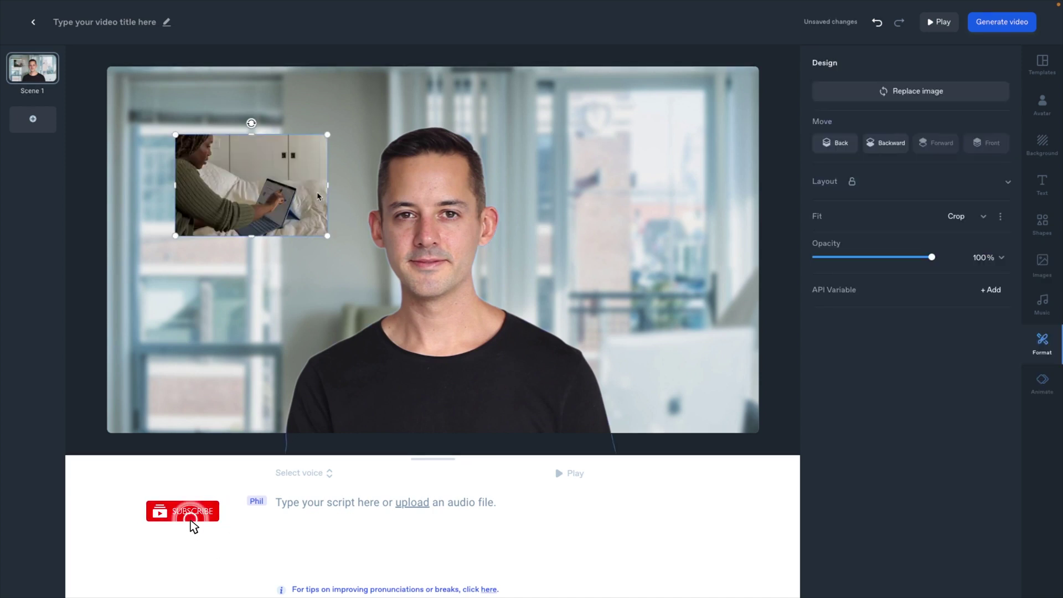
pyautogui.moveTo(276, 181); pyautogui.dragTo(258, 247)
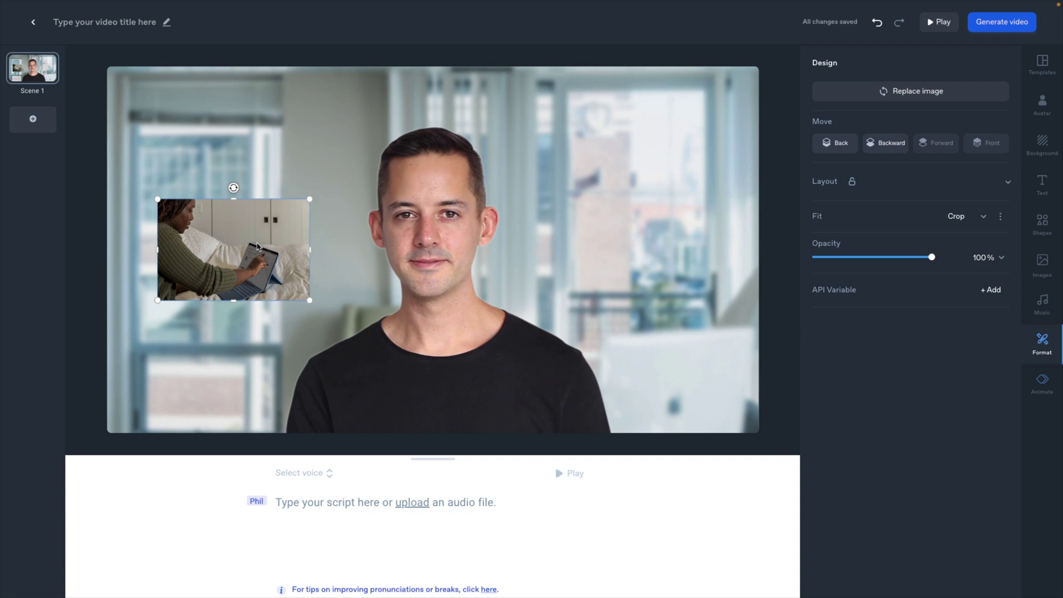
pyautogui.press('Delete')
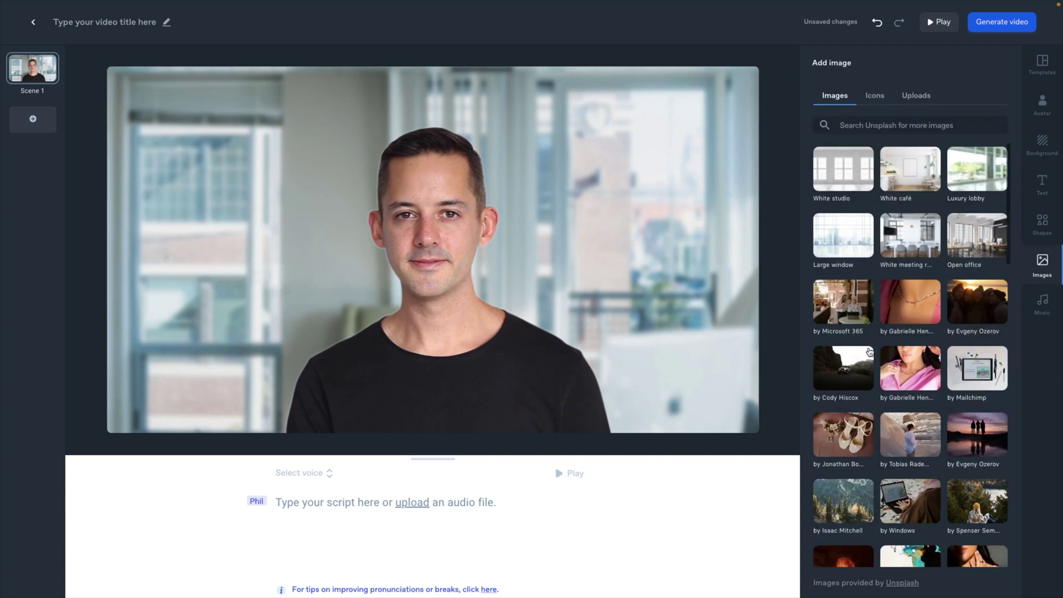
# Add the mountain icon from Icons, move it down-right, remove it, and show music tracks
pyautogui.click(852, 126)
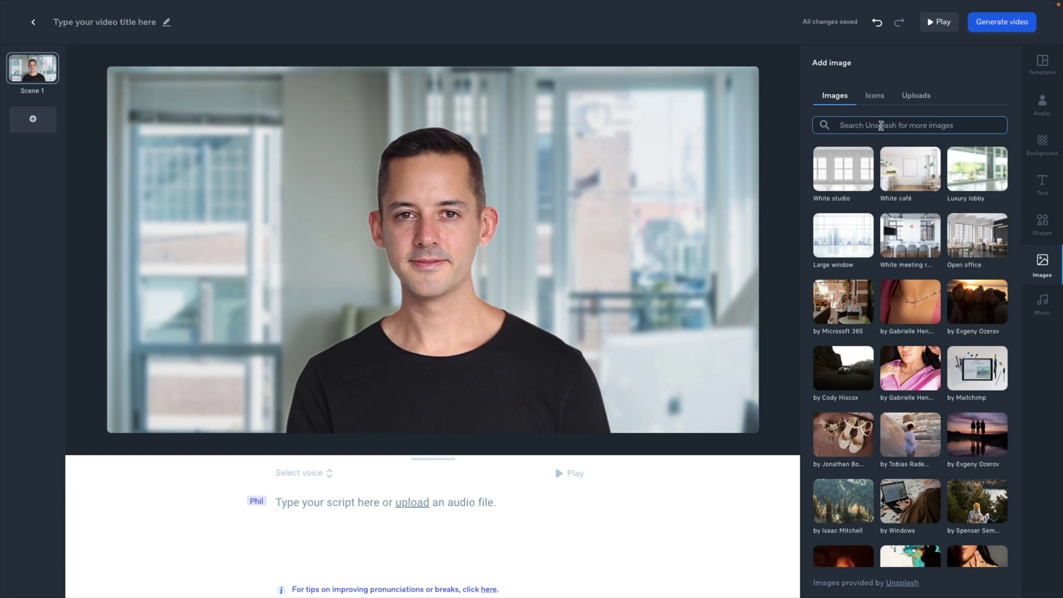
pyautogui.click(873, 97)
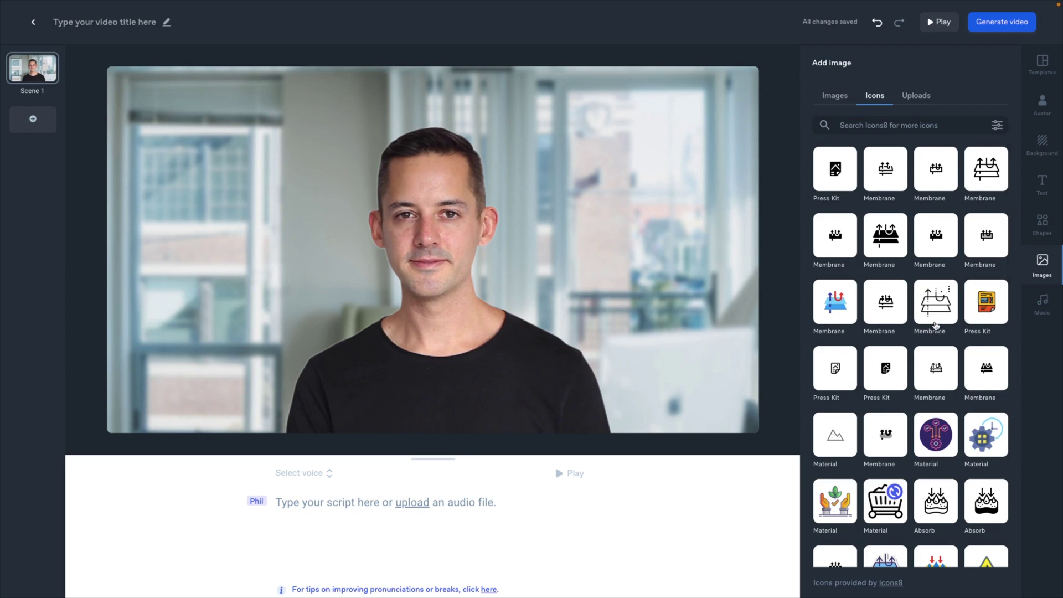
pyautogui.scroll(-3, 954, 375)
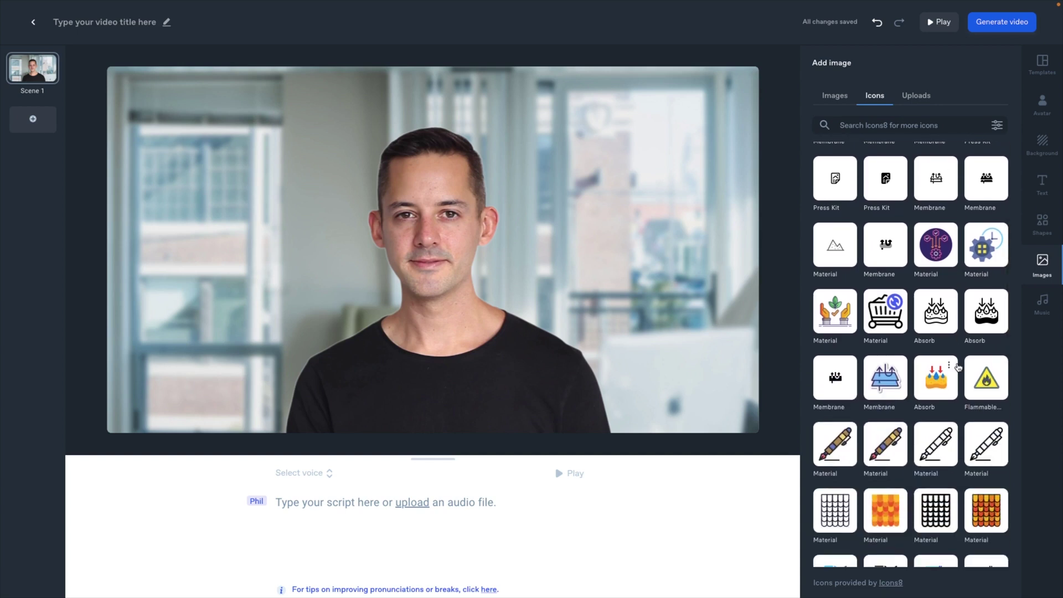
pyautogui.click(834, 258)
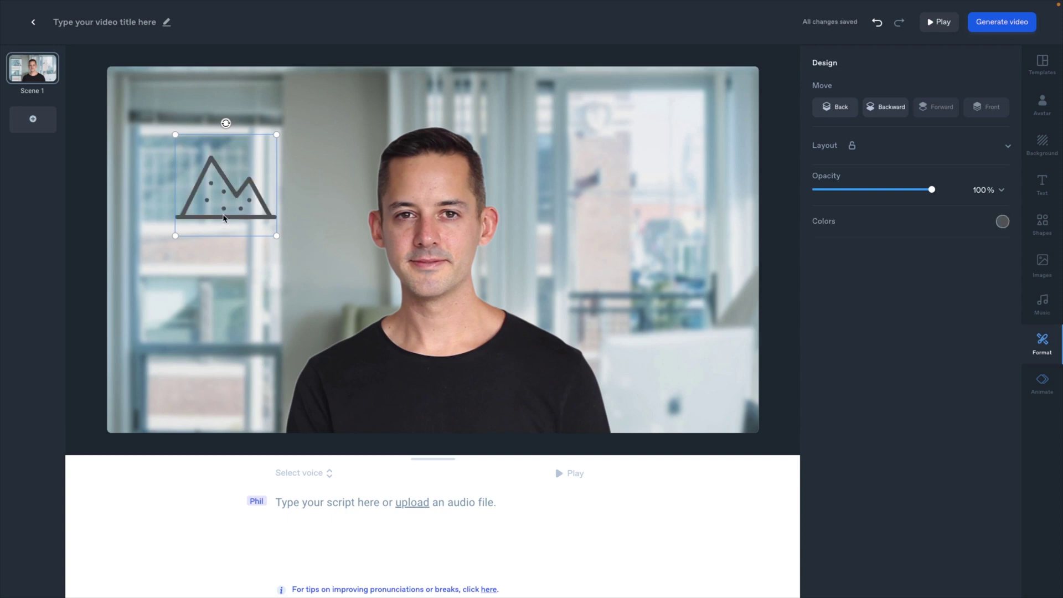
pyautogui.moveTo(228, 217); pyautogui.dragTo(277, 261)
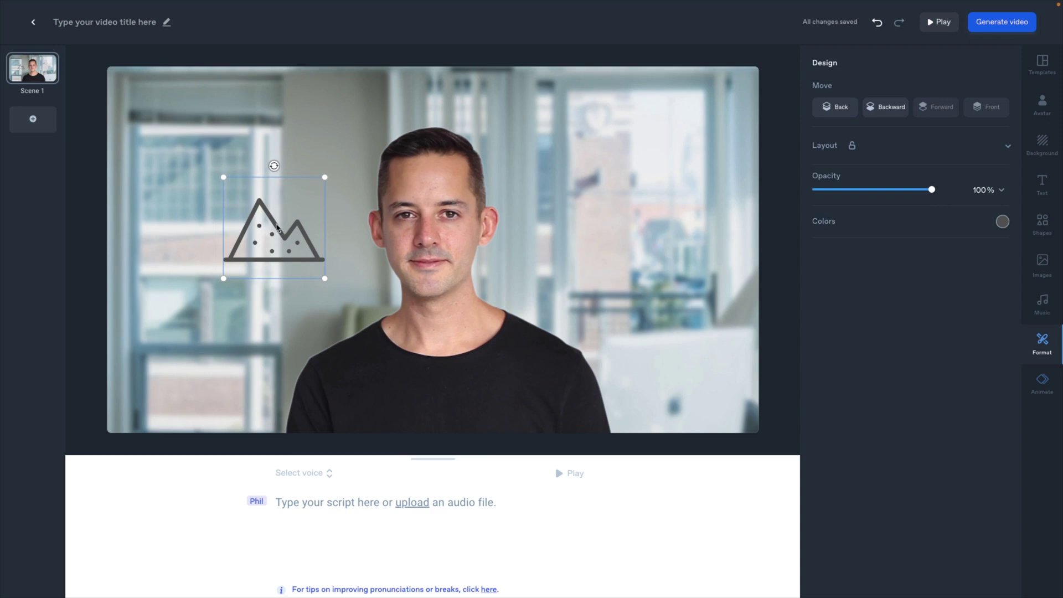
pyautogui.click(1042, 263)
pyautogui.click(1042, 302)
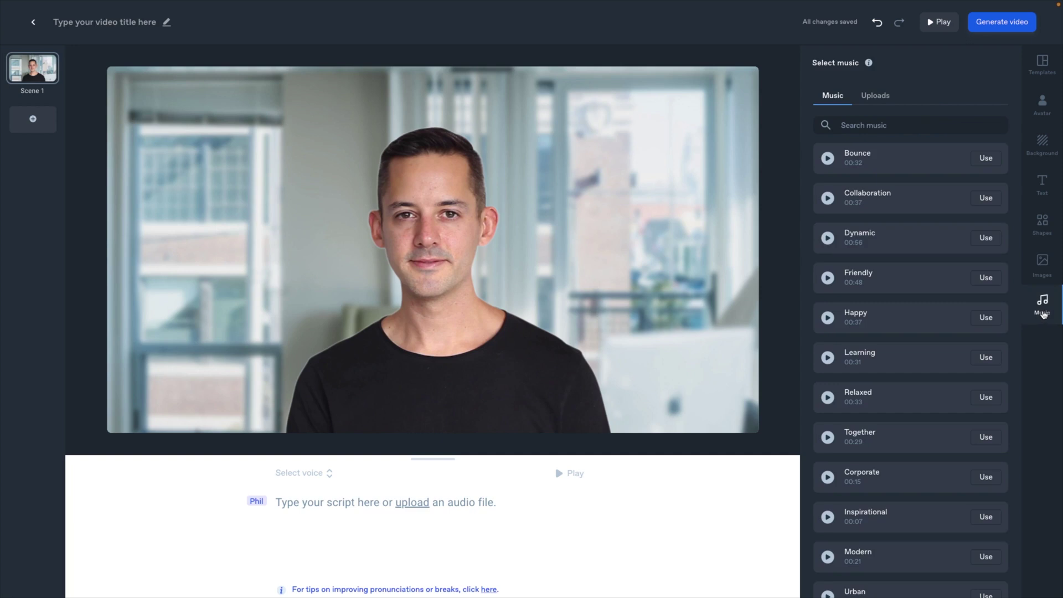
# Scroll through the music tracks, then show the avatar library
pyautogui.scroll(-2, 903, 272)
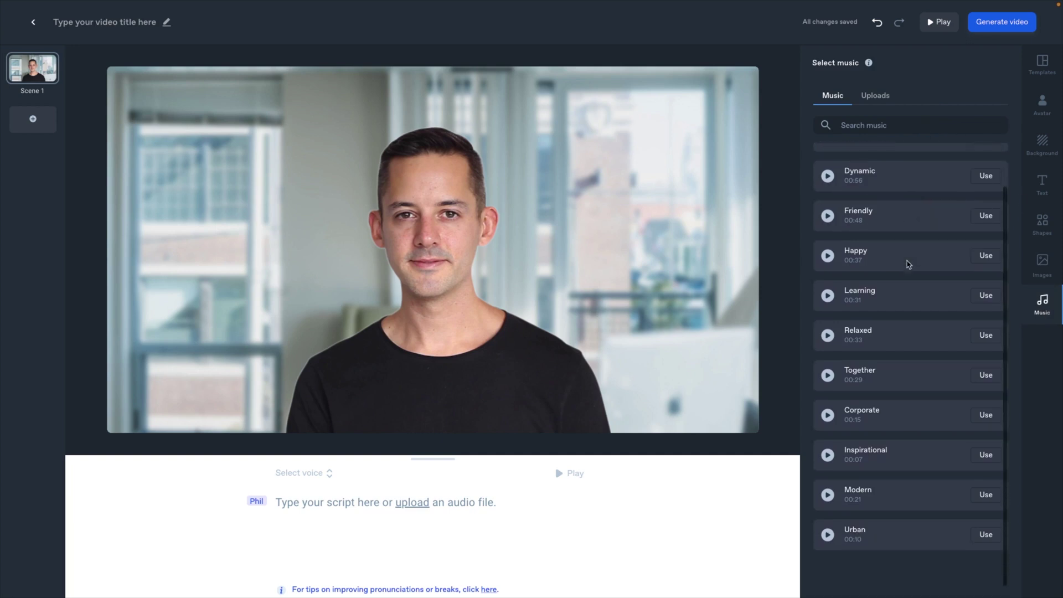
pyautogui.scroll(2, 907, 263)
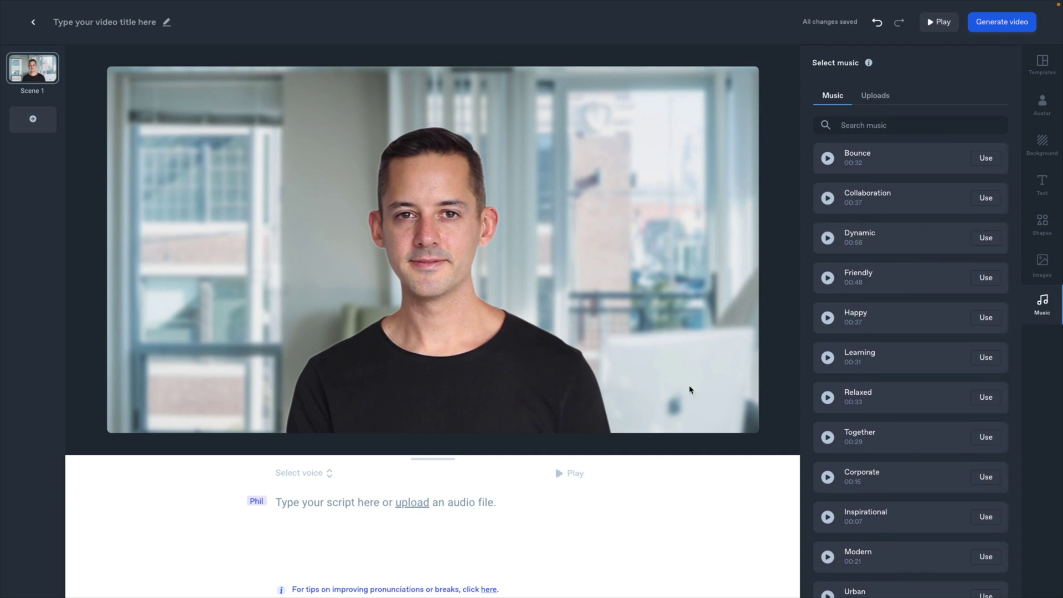
pyautogui.click(1041, 105)
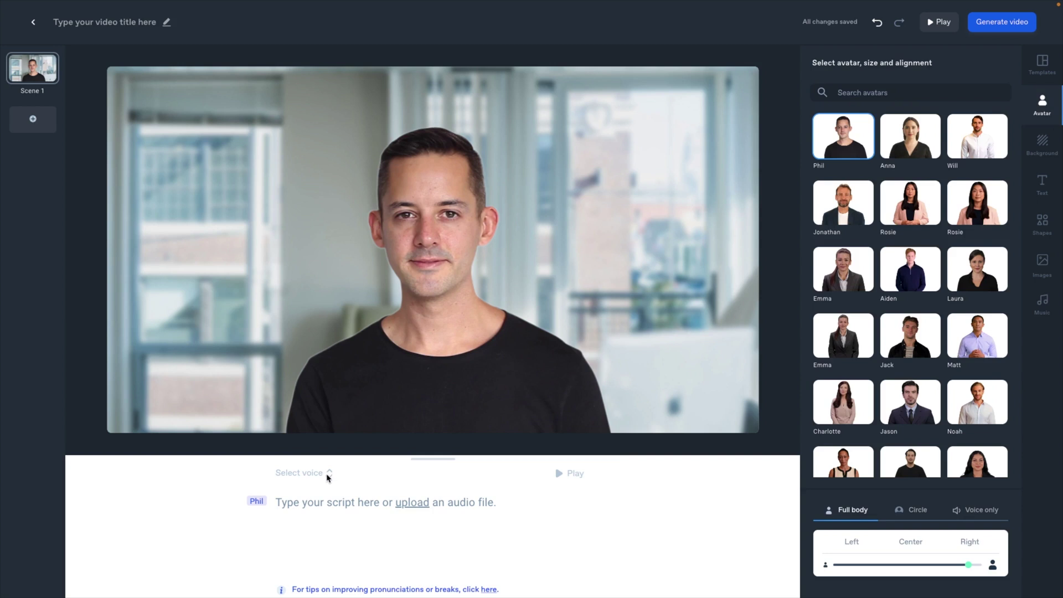
# Type 'And this is a custom avatar version of me.' into Phil's script
pyautogui.click(327, 506)
pyautogui.write('And ')
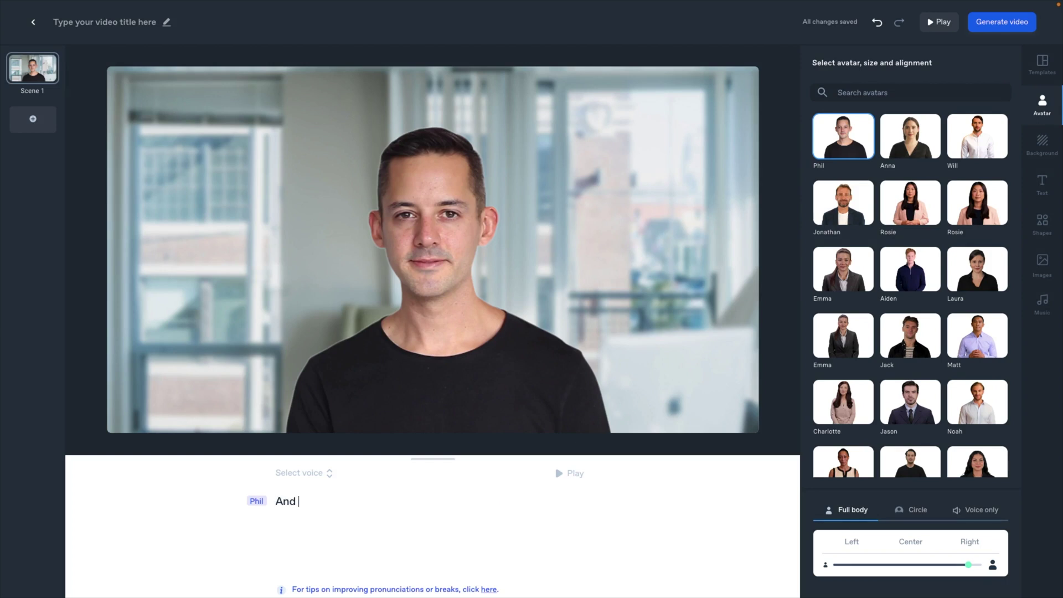
pyautogui.write('this is a custo')
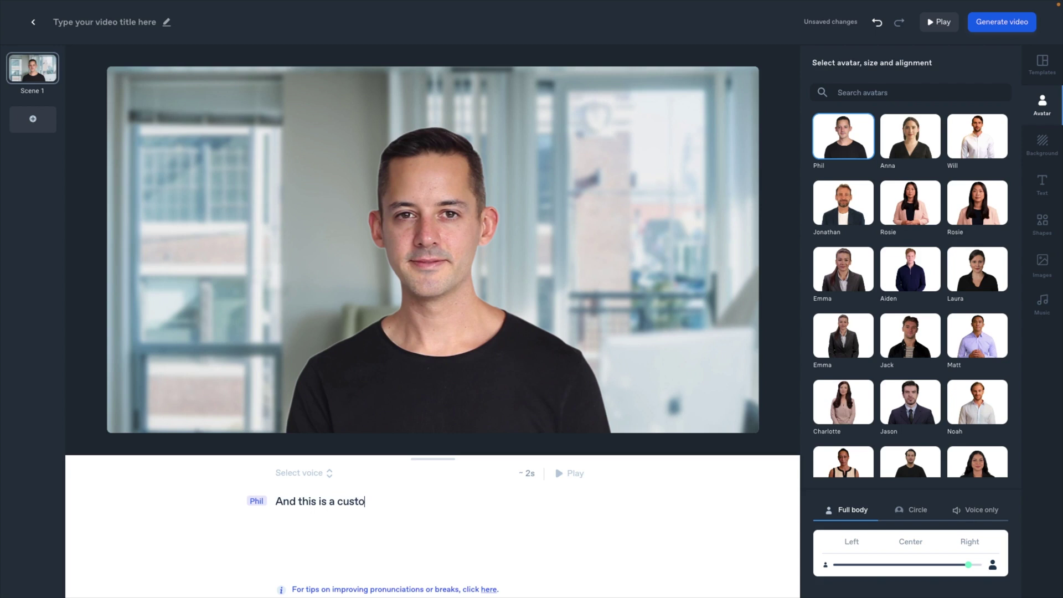
pyautogui.write('m avatar version of me.')
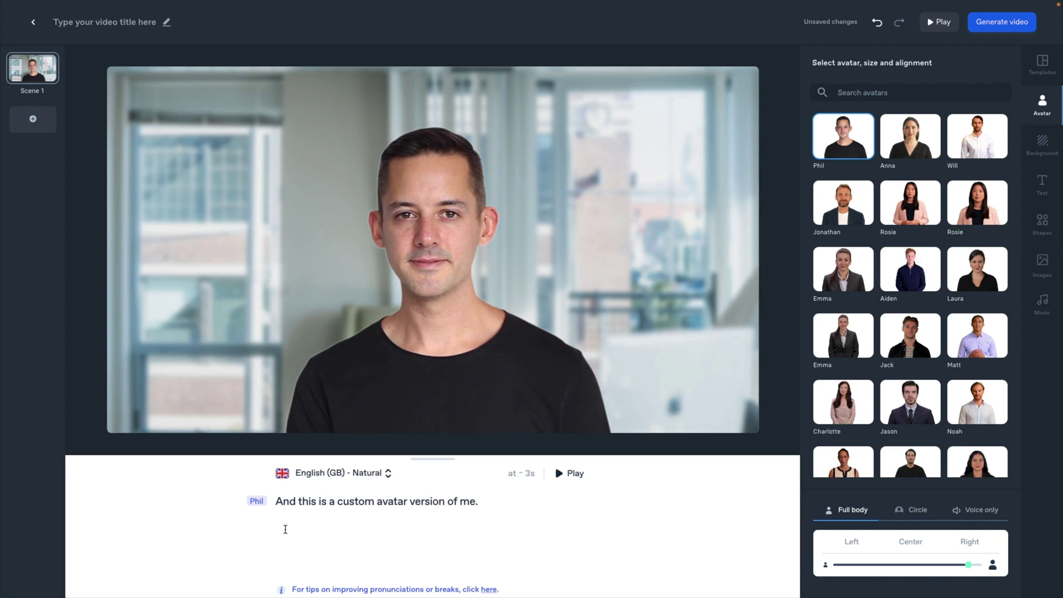
# Select the English (CA) - Energetic voice for the script and start a preview
pyautogui.click(386, 480)
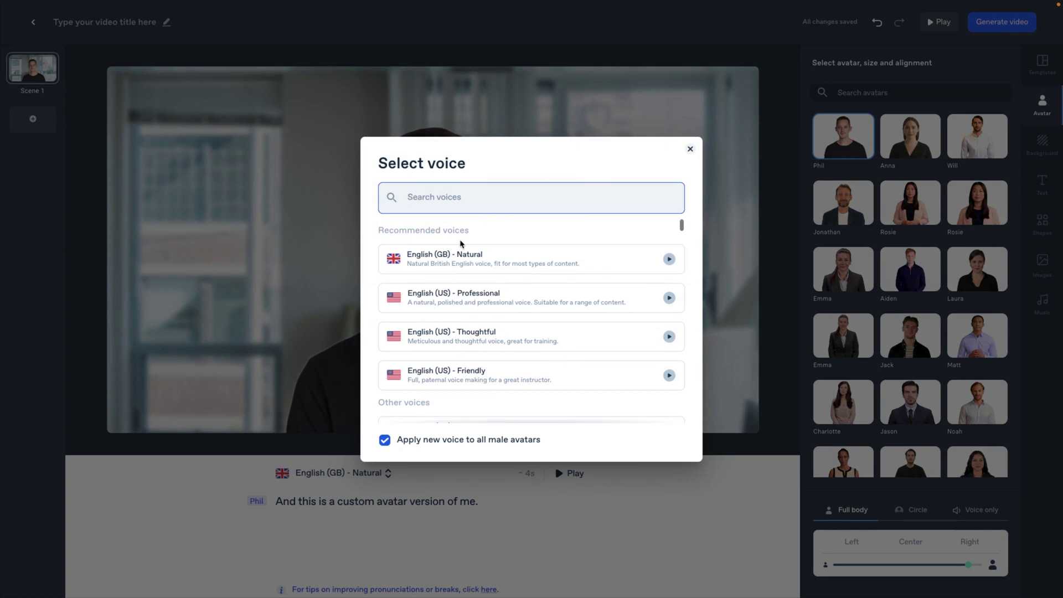
pyautogui.scroll(-2, 509, 339)
pyautogui.scroll(2, 508, 339)
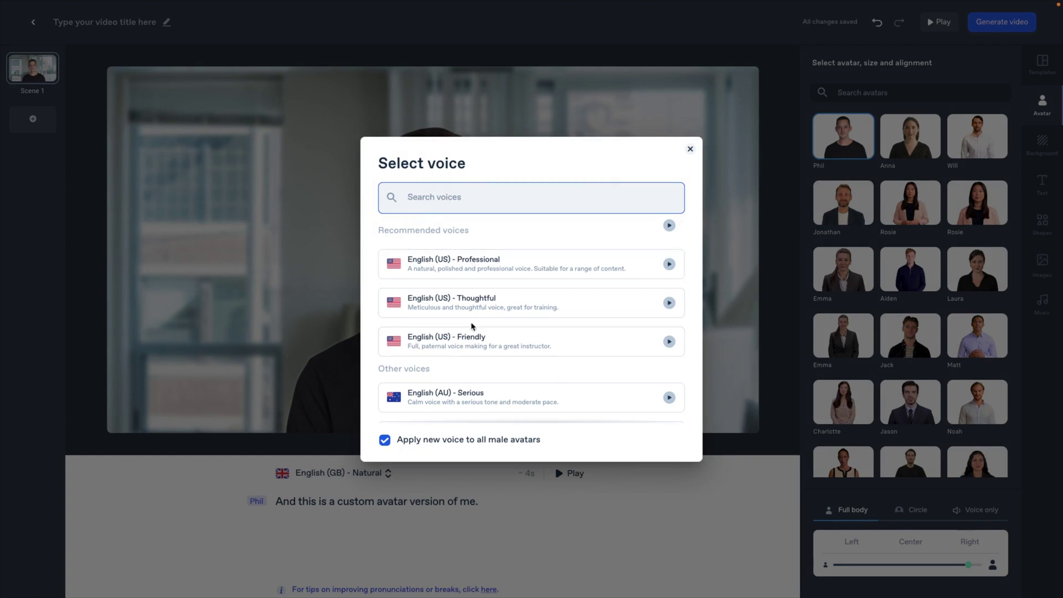
pyautogui.scroll(-3, 562, 308)
pyautogui.scroll(-2, 561, 309)
pyautogui.scroll(5, 559, 310)
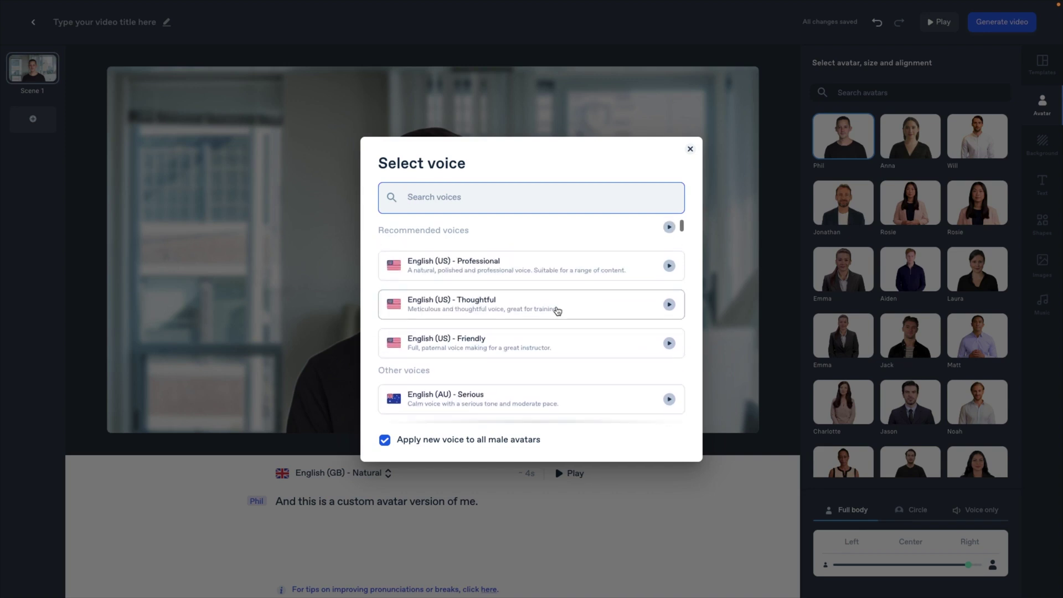
pyautogui.scroll(1, 558, 309)
pyautogui.scroll(-4, 552, 335)
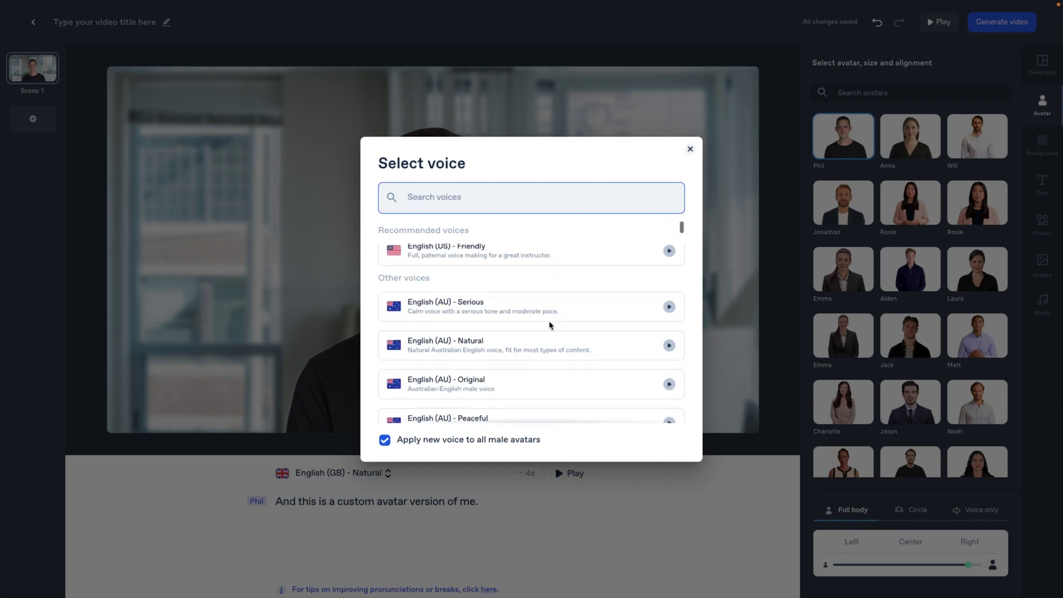
pyautogui.scroll(-5, 551, 325)
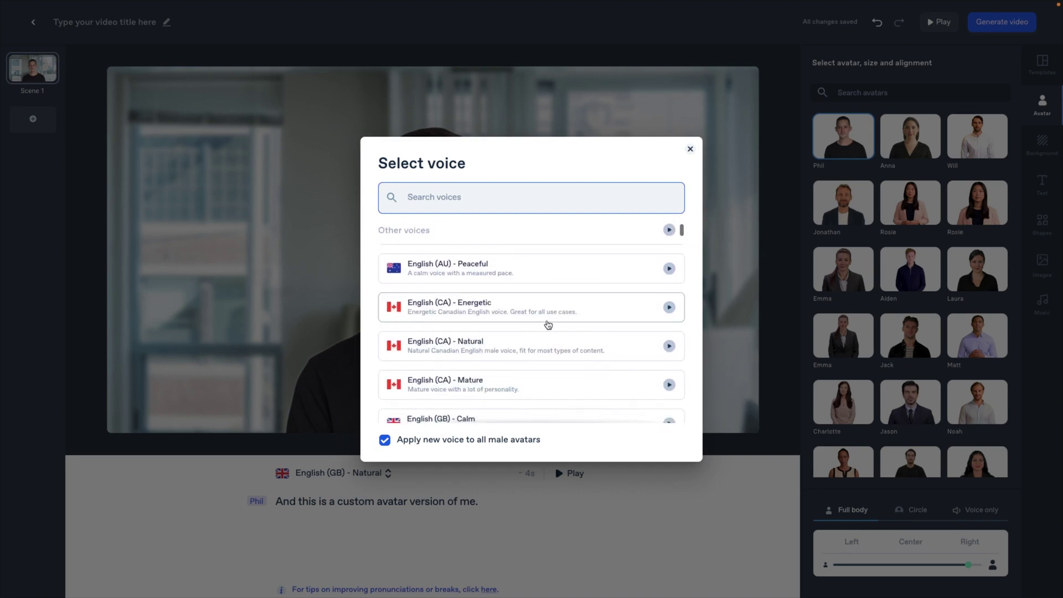
pyautogui.scroll(-3, 550, 325)
pyautogui.scroll(3, 551, 326)
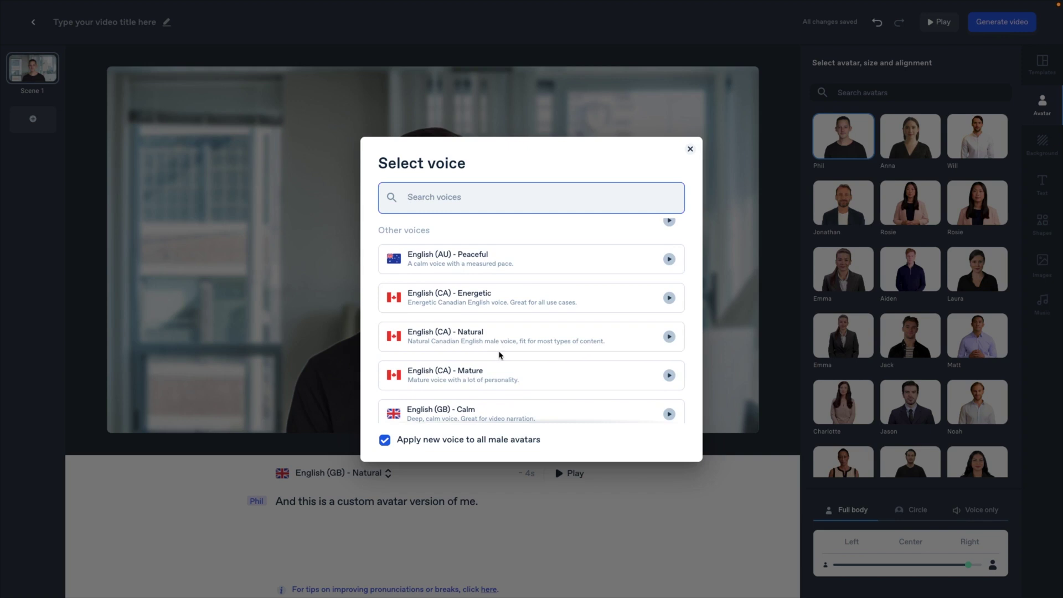
pyautogui.click(487, 305)
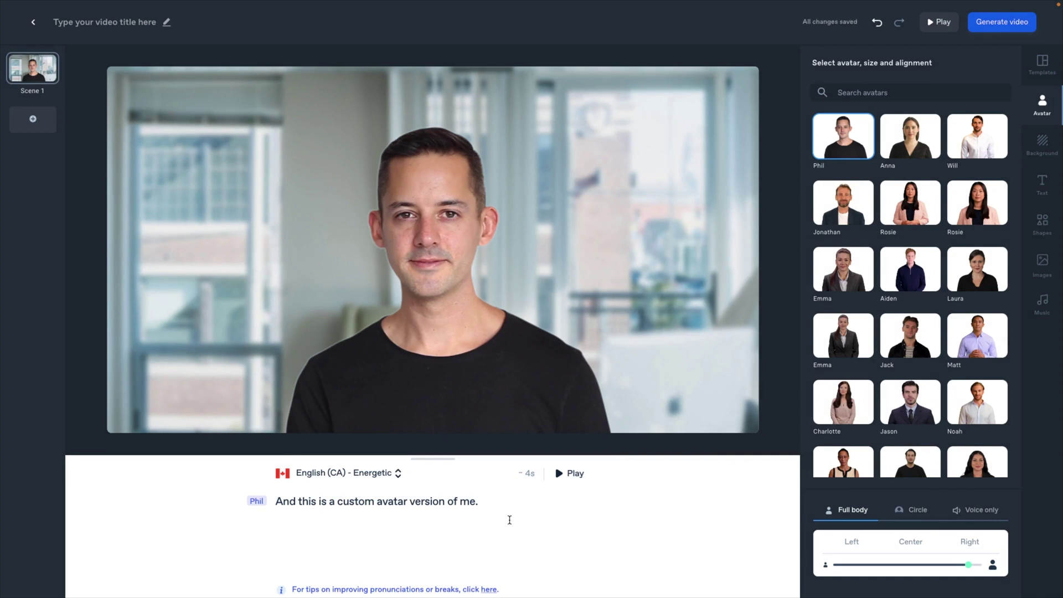
pyautogui.press('space')
# Select the whole script line and delete it, leaving the script blank
pyautogui.moveTo(478, 501); pyautogui.dragTo(275, 501)
pyautogui.press('BackSpace')
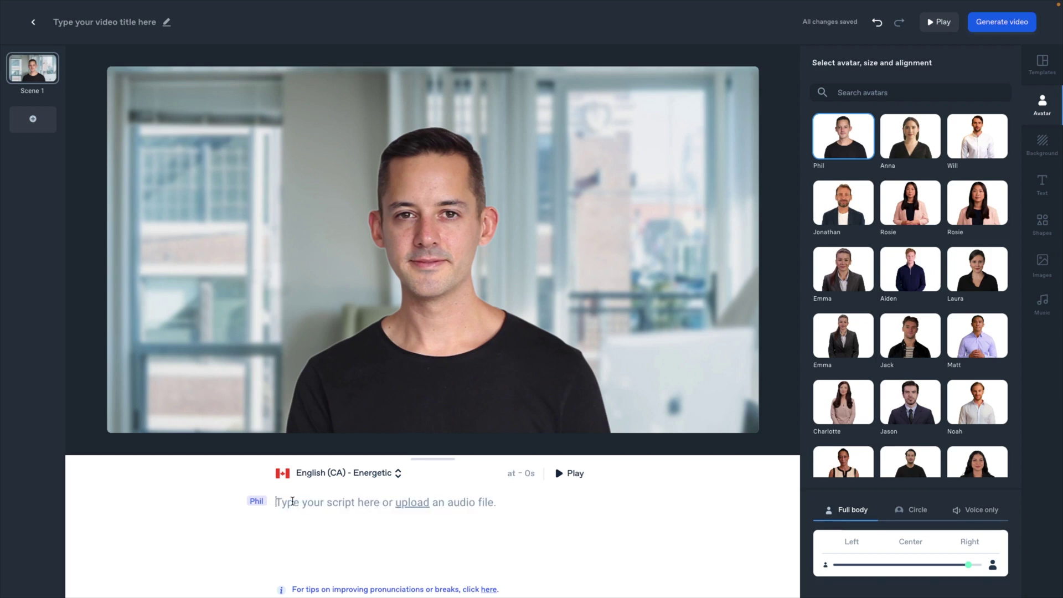
# Upload clip.wav from Downloads as Phil's audio and set its language to English
pyautogui.click(423, 505)
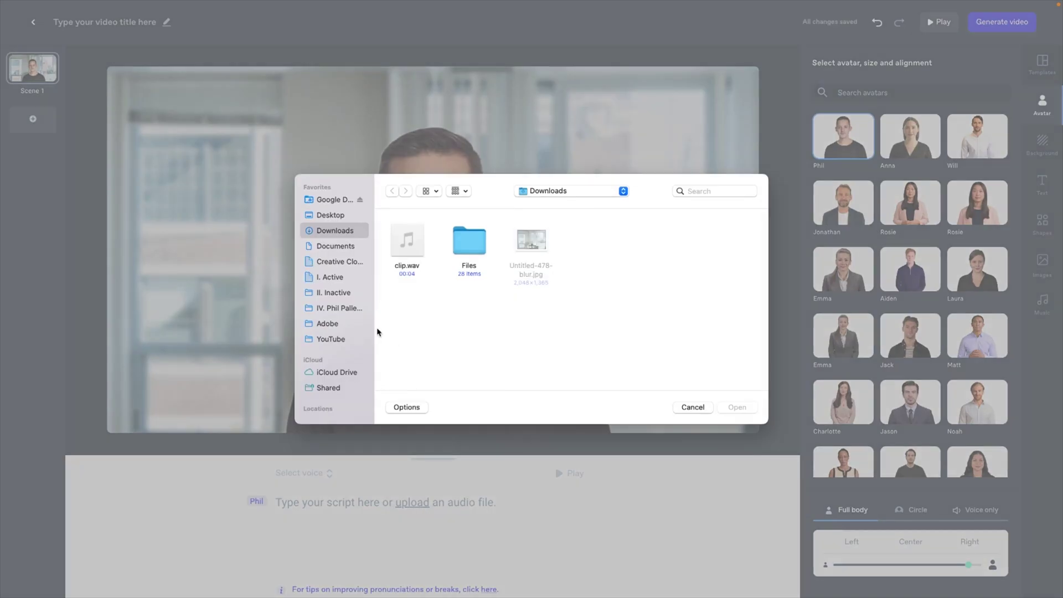
pyautogui.doubleClick(411, 270)
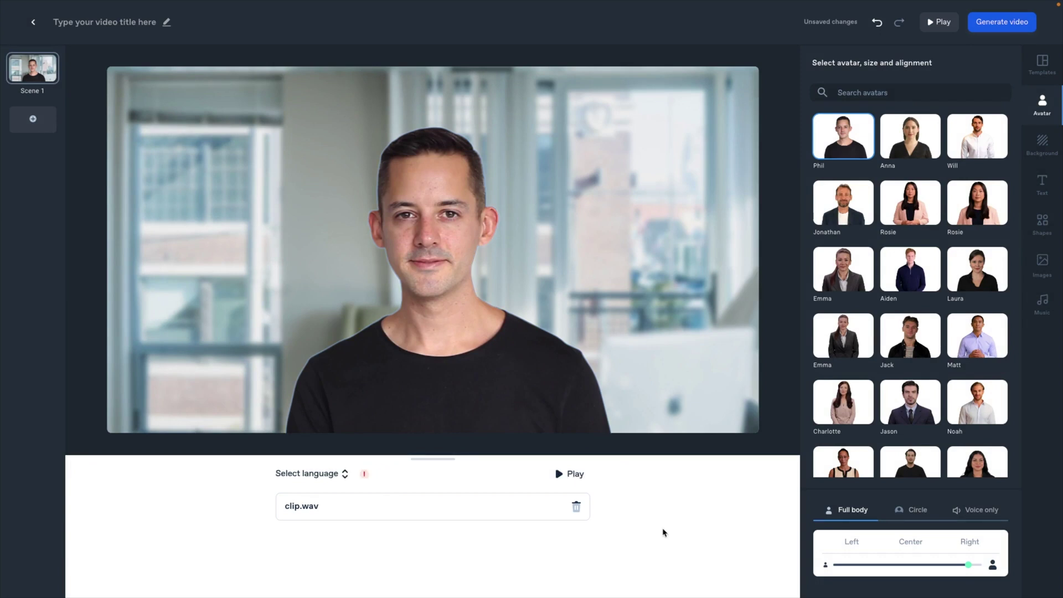
pyautogui.click(344, 474)
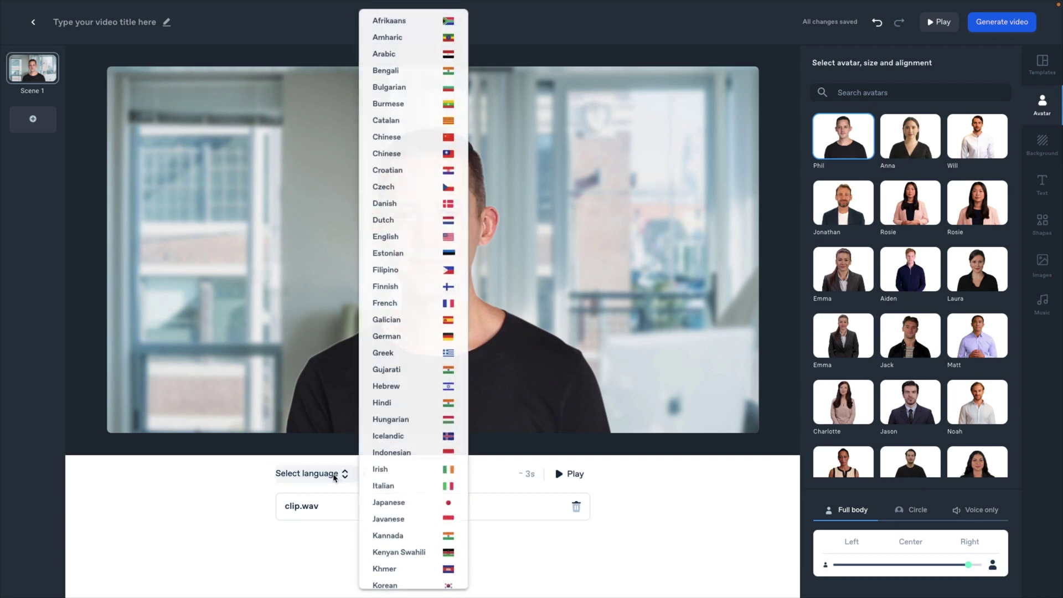
pyautogui.click(395, 240)
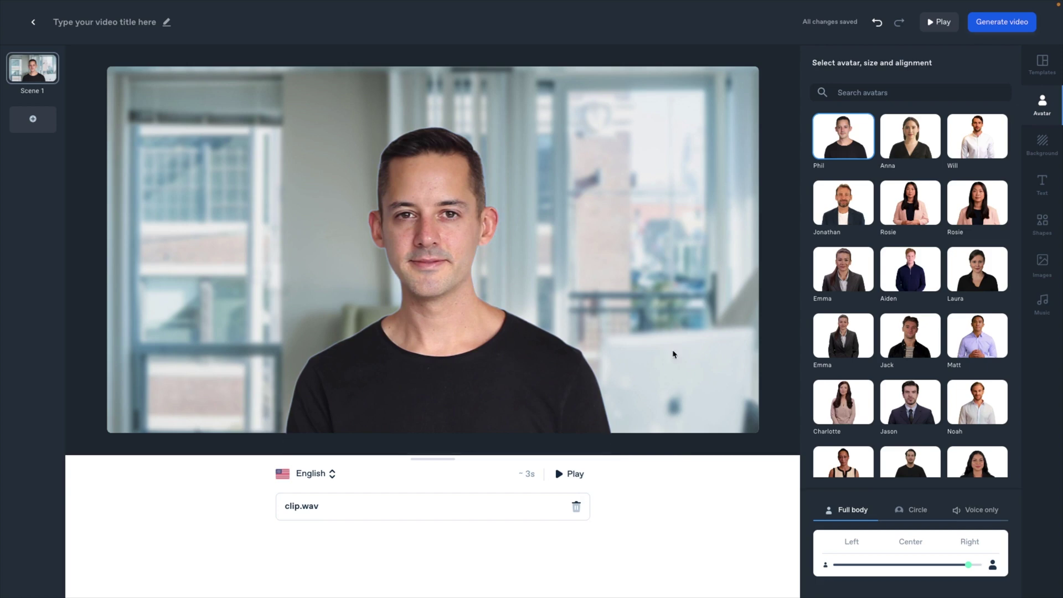
# Generate the video and choose Save and process video in the summary
pyautogui.click(1003, 22)
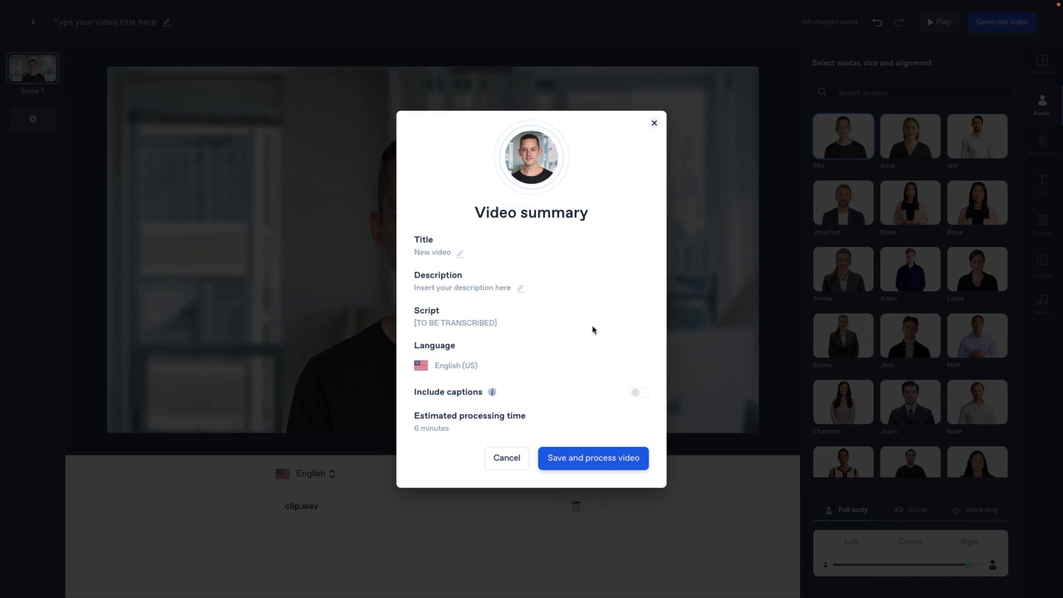
pyautogui.click(581, 463)
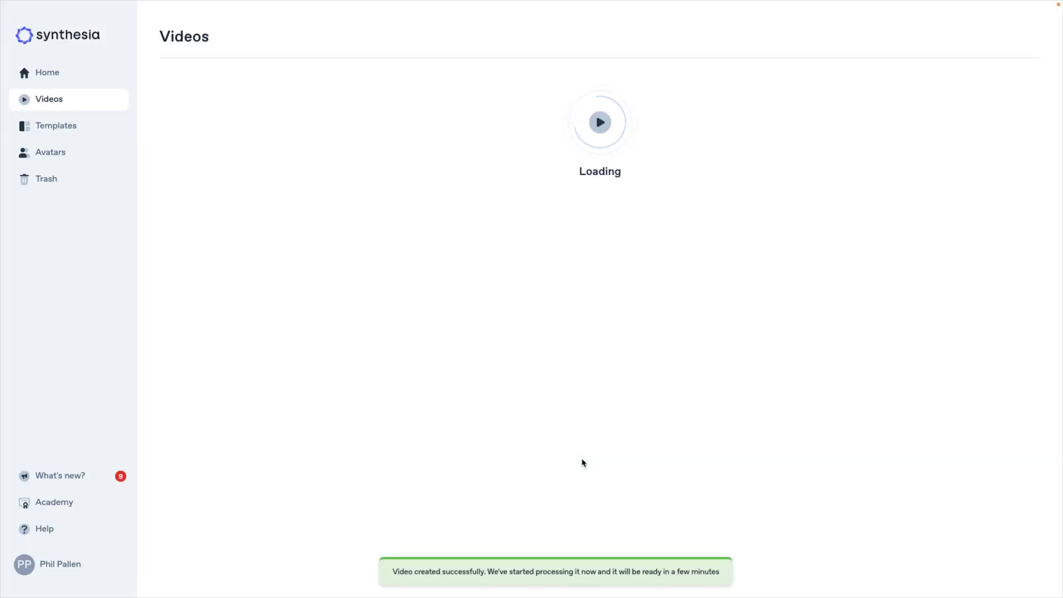